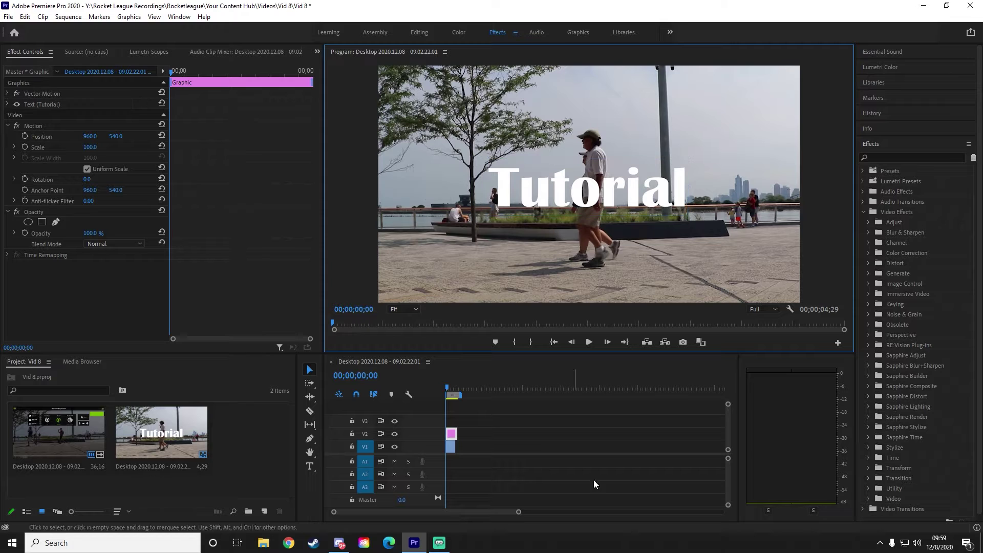
Preview the sequence, trim the end of the Tutorial title clip to match the footage, and return the playhead to the start.
key("space")
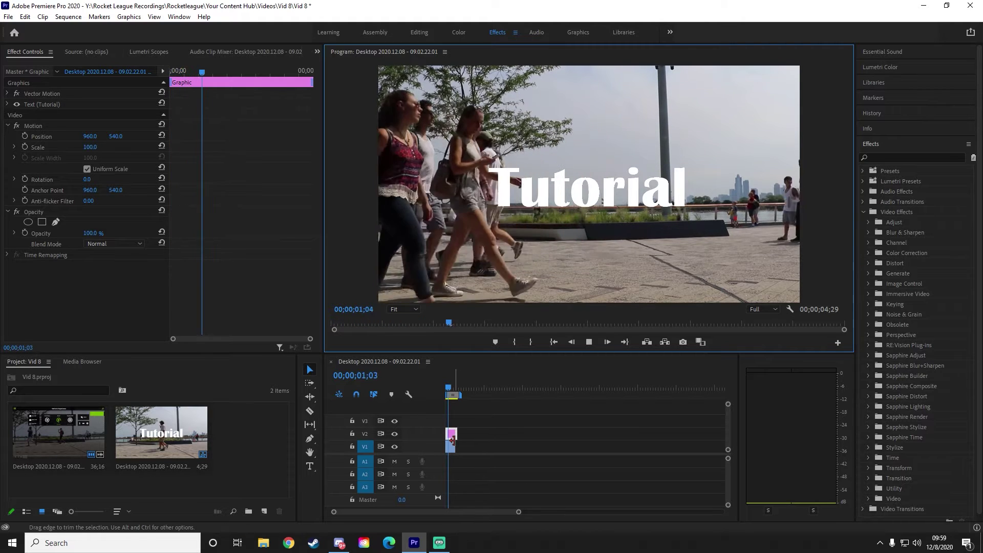
key("space")
left_click(455, 433)
left_click_drag(455, 433, 453, 433)
left_click_drag(453, 389, 436, 392)
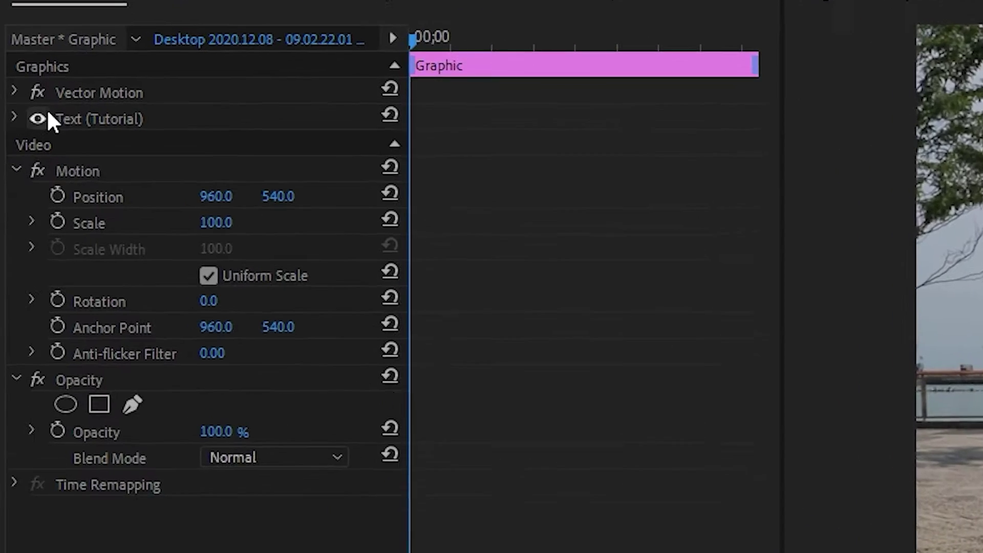
Draw a closed free-draw bezier mask with several points on each side around the whole word "Tutorial".
left_click(27, 106)
left_click(20, 122)
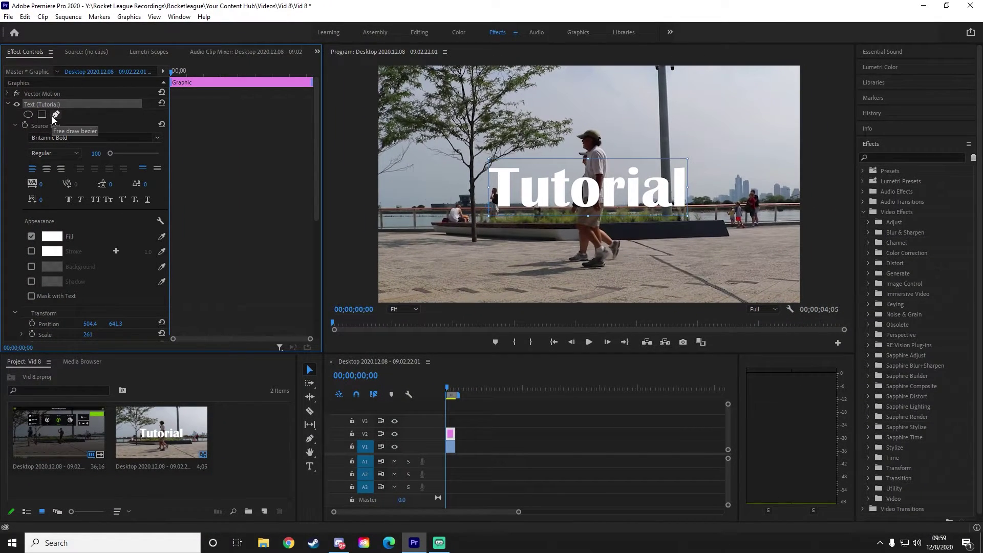
left_click(54, 115)
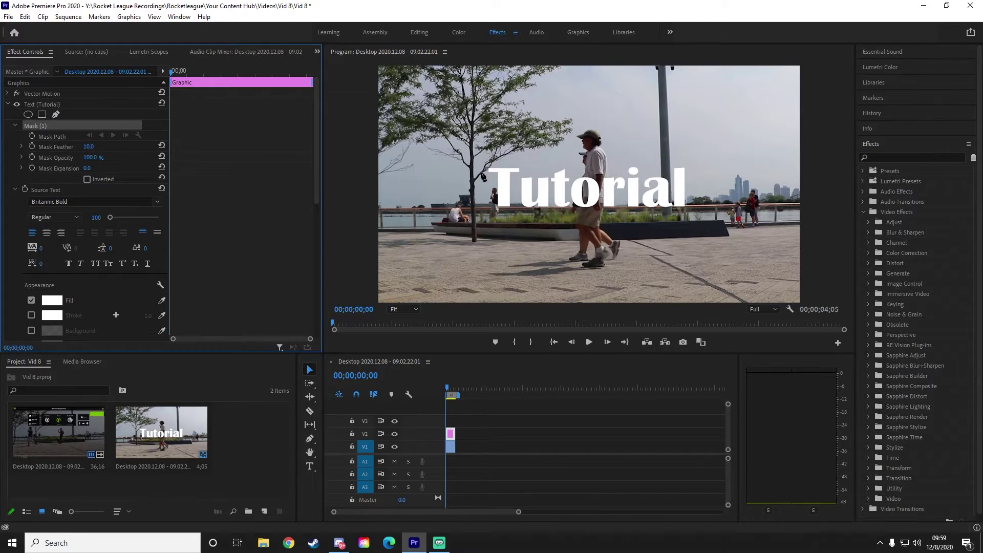
left_click(481, 176)
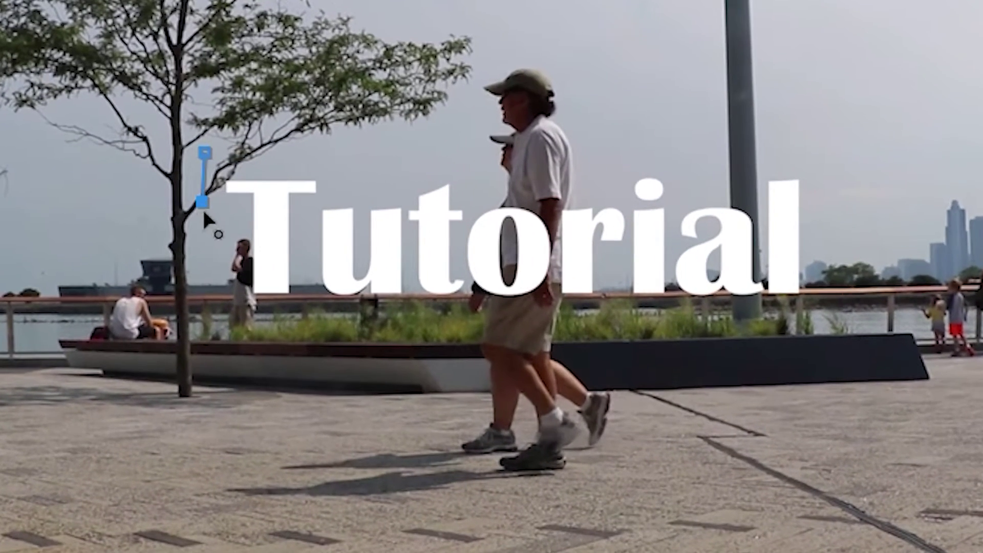
left_click(204, 250)
left_click(209, 305)
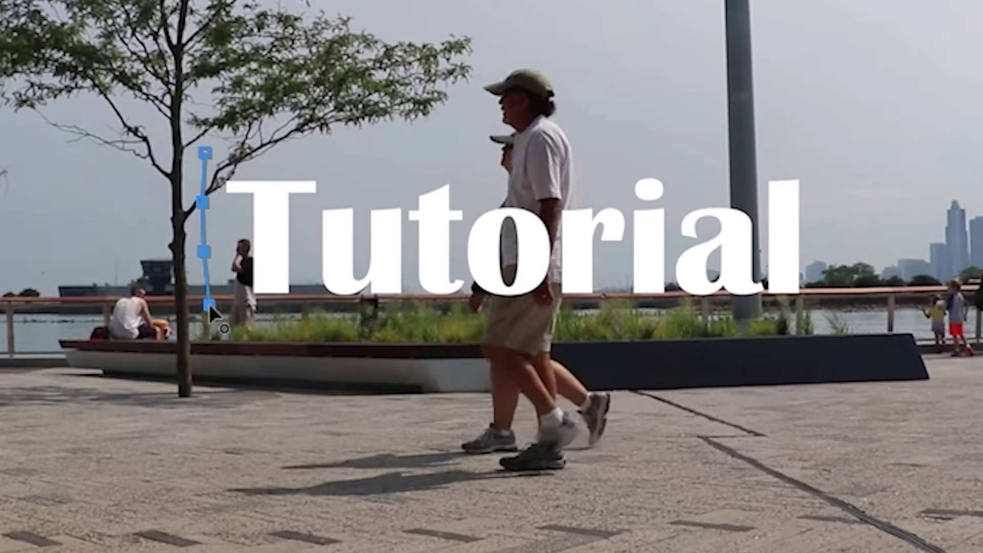
left_click(279, 315)
left_click(488, 323)
left_click(768, 326)
left_click(828, 312)
left_click(836, 213)
left_click(831, 151)
left_click(712, 151)
left_click(456, 147)
left_click_drag(240, 150, 220, 152)
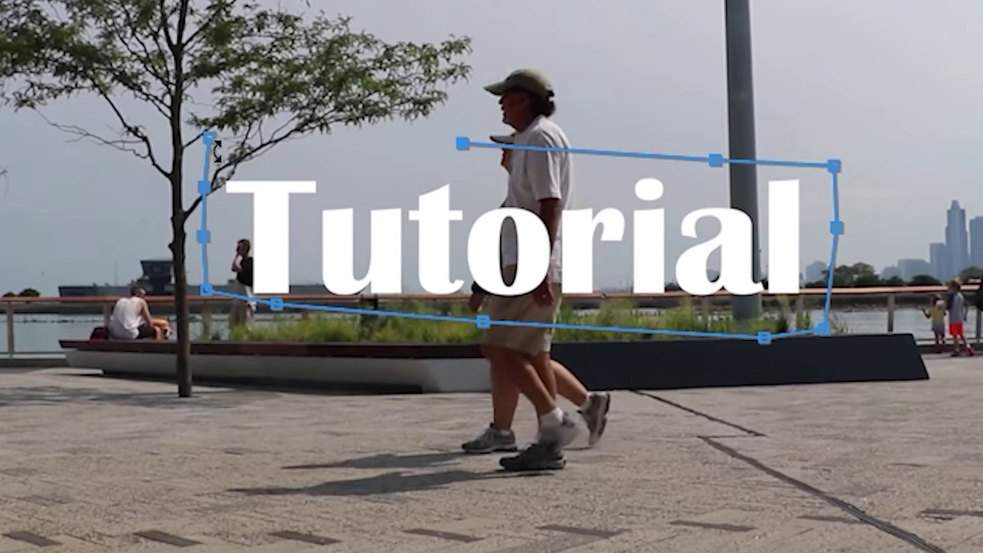
left_click(209, 138)
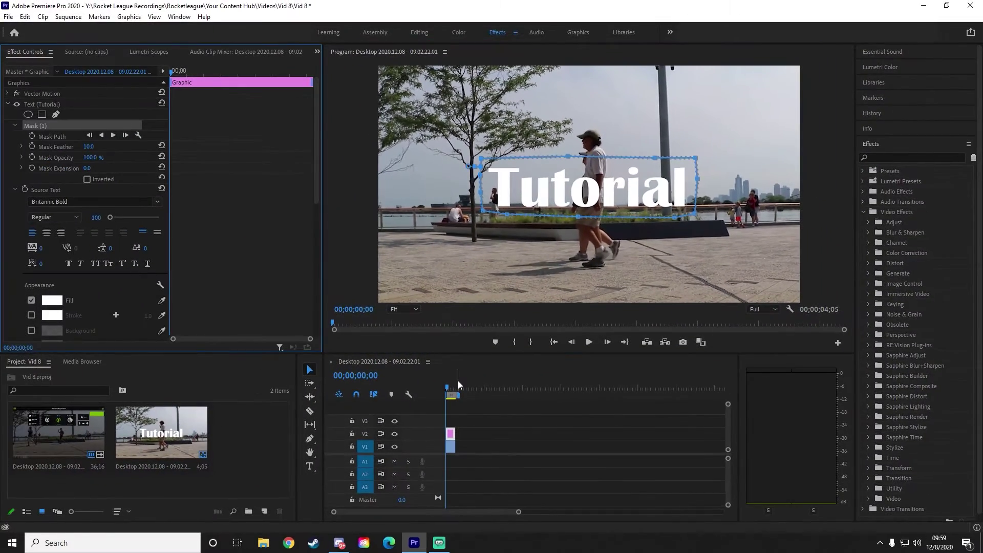
At 00;00;01;00, with the preview at 150%, reshape the mask edge beside the T around the passing woman's forearm and hand.
key("space")
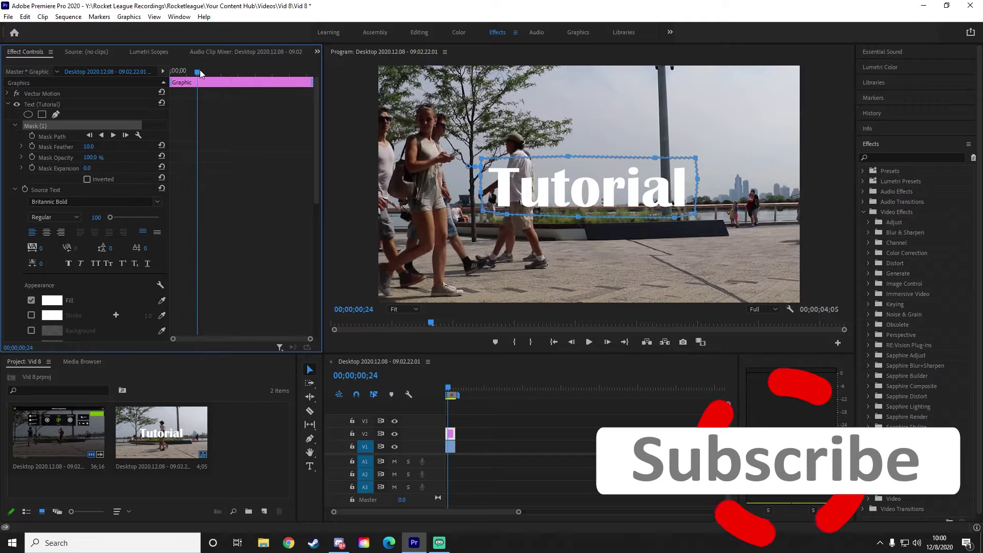
left_click_drag(197, 71, 203, 96)
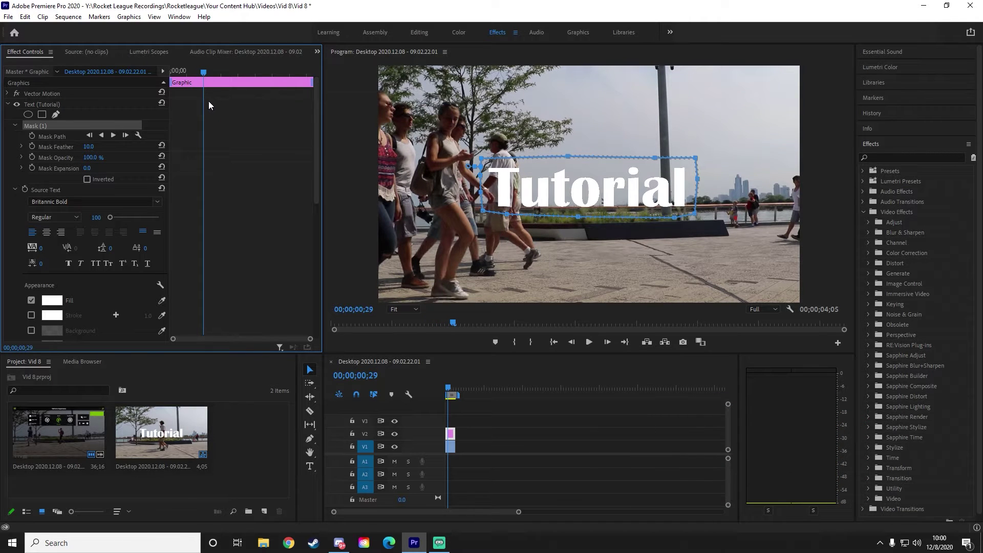
left_click(393, 309)
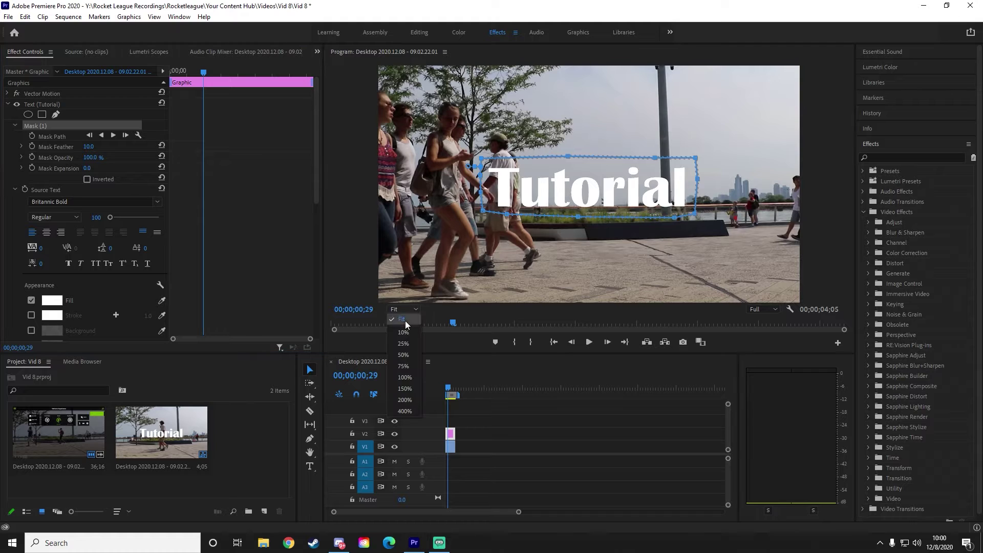
left_click(416, 389)
left_click_drag(534, 302, 426, 294)
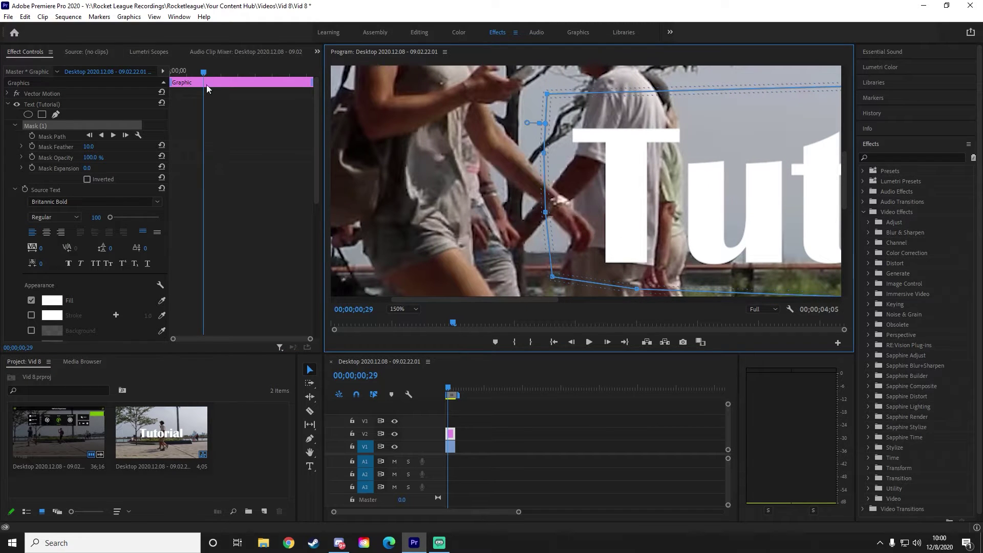
left_click_drag(203, 71, 205, 70)
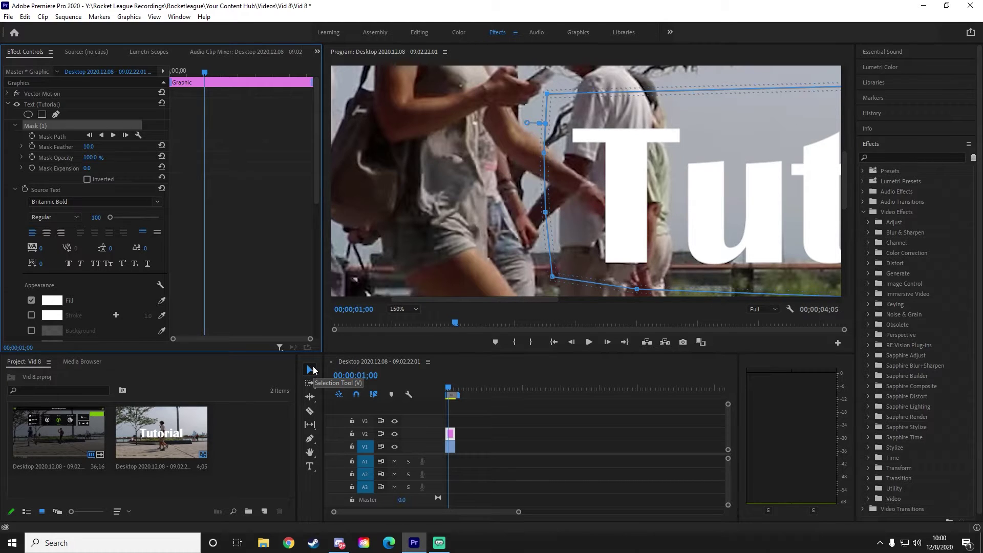
left_click(311, 371)
left_click(546, 212)
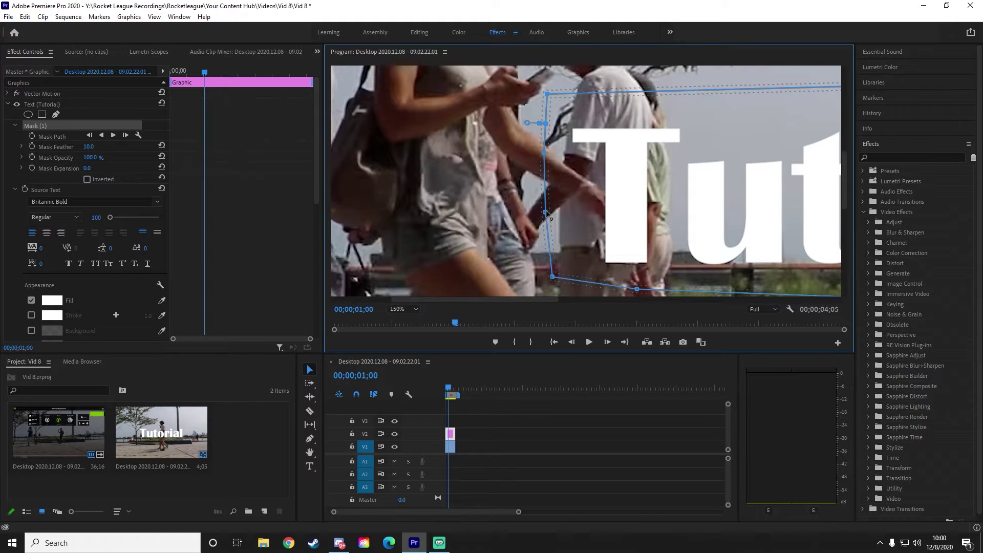
left_click_drag(546, 212, 634, 218)
left_click_drag(542, 156, 559, 156)
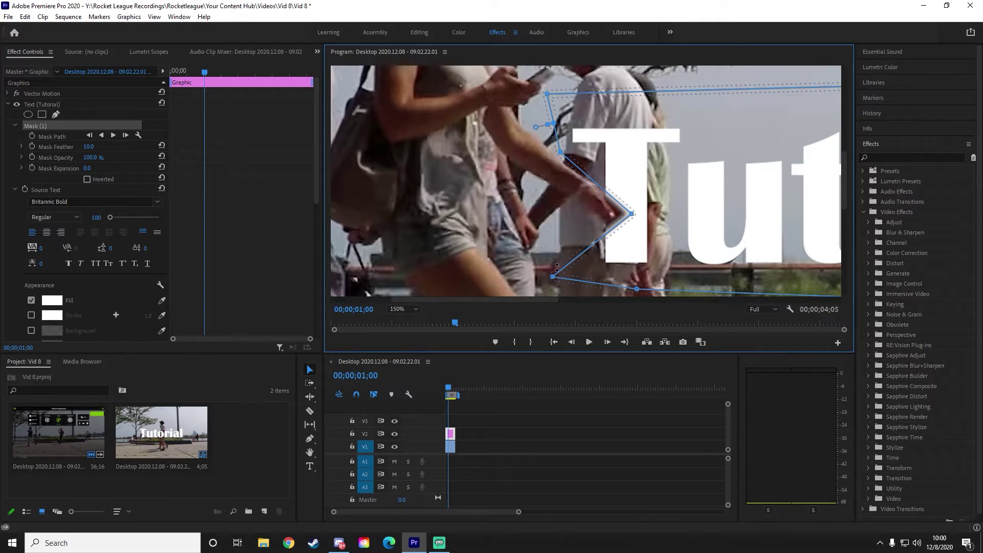
left_click_drag(553, 279, 616, 248)
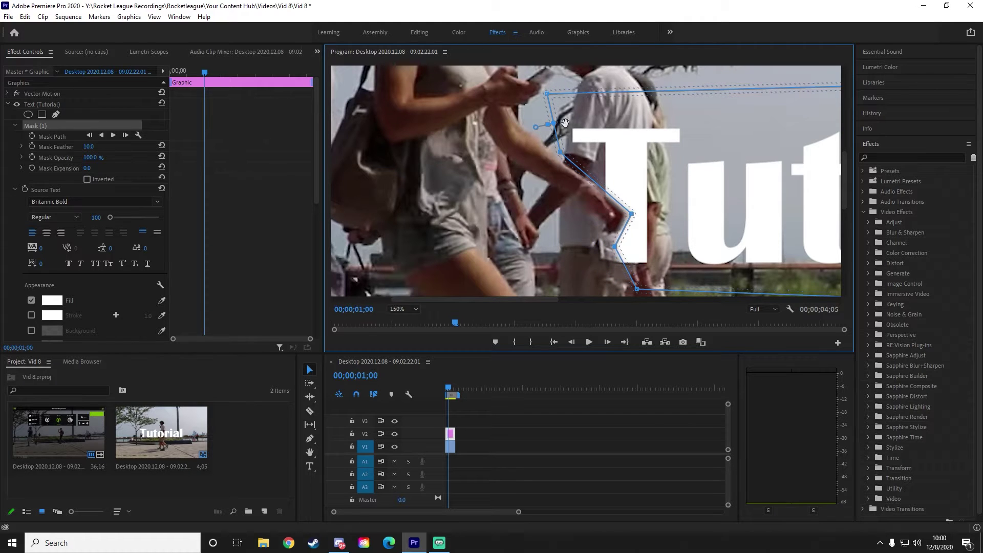
mouse_move(537, 126)
left_mouse_down()
mouse_move(520, 130)
mouse_move(536, 127)
left_mouse_up()
Set the text mask's feather to 8.0.
left_click(87, 147)
type("52")
key("Return")
left_click_drag(88, 147, 66, 147)
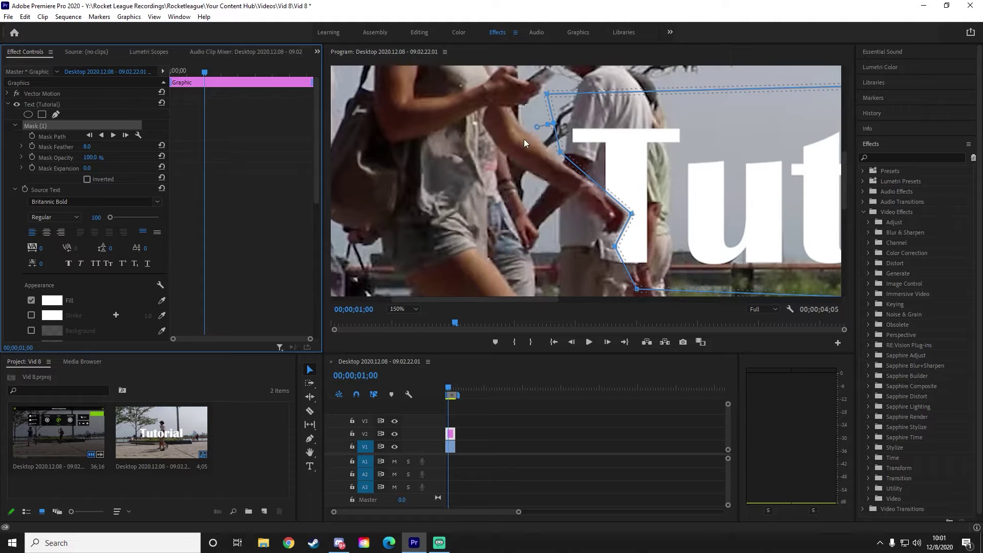
Refine the mask points along the woman's forearm and curve the mask path beneath her hand.
left_click_drag(561, 153, 560, 156)
left_click_drag(615, 246, 620, 242)
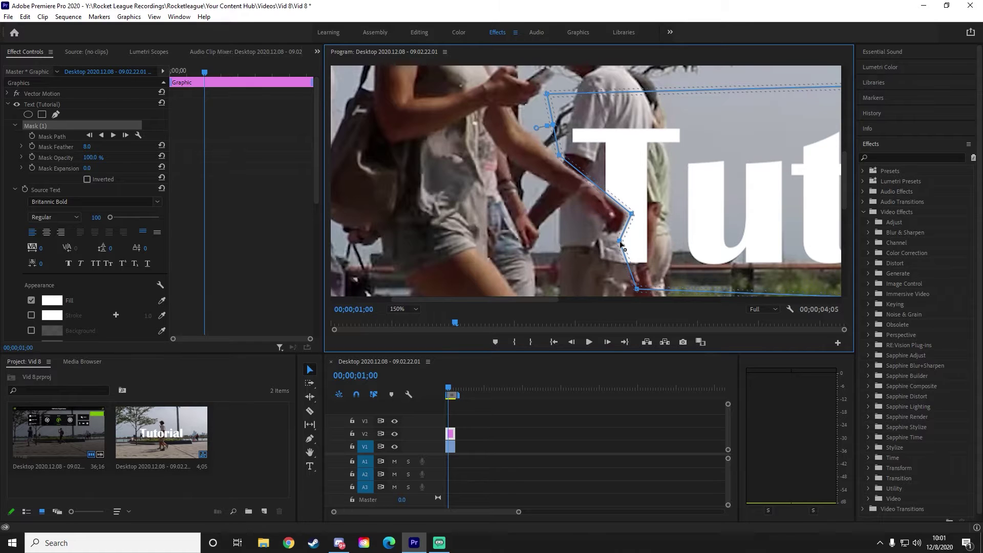
key("ctrl+alt")
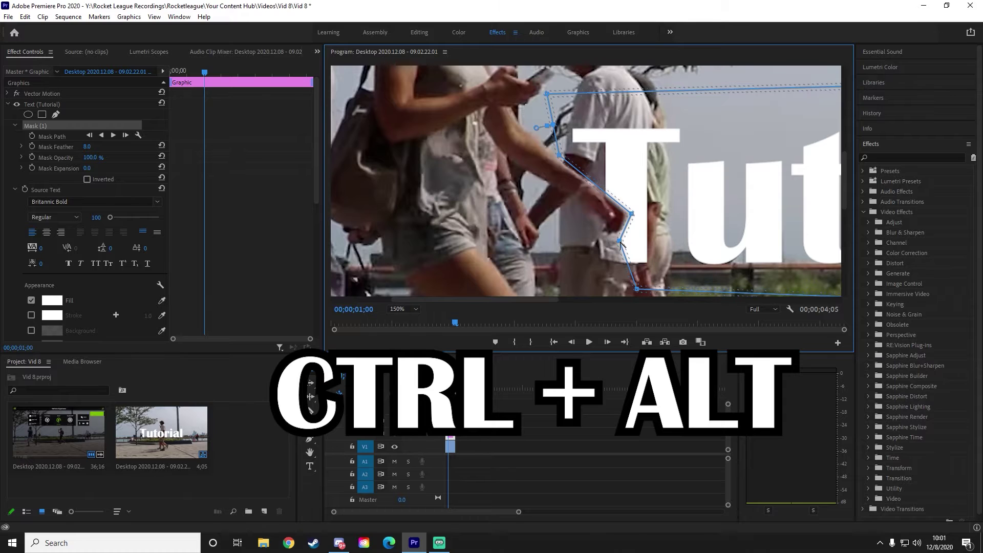
mouse_move(618, 245)
left_mouse_down()
mouse_move(584, 250)
mouse_move(618, 239)
left_mouse_up()
left_click_drag(560, 159, 565, 163)
Turn on Mask Path animation at 00;00;01;00 and reselect Mask (1).
left_click(205, 72)
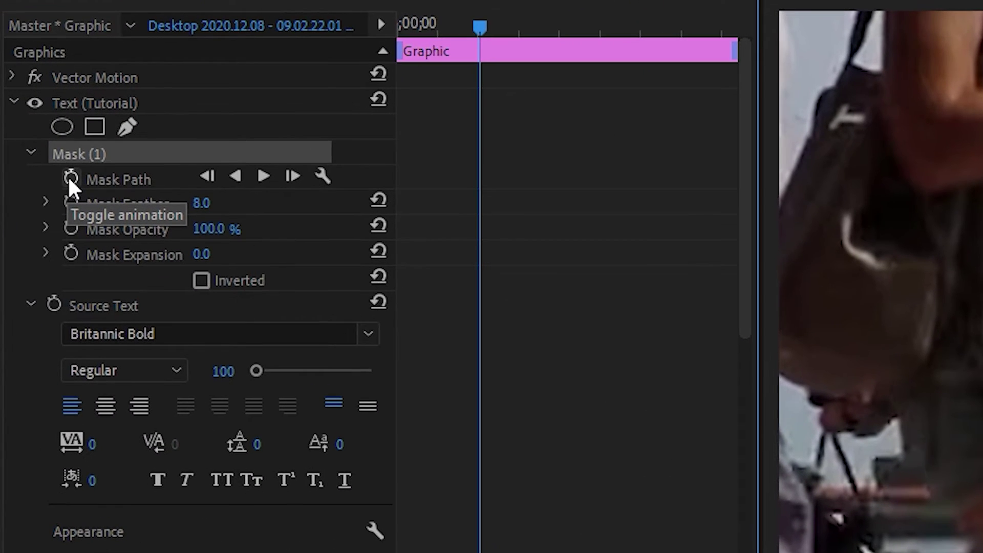
left_click(70, 179)
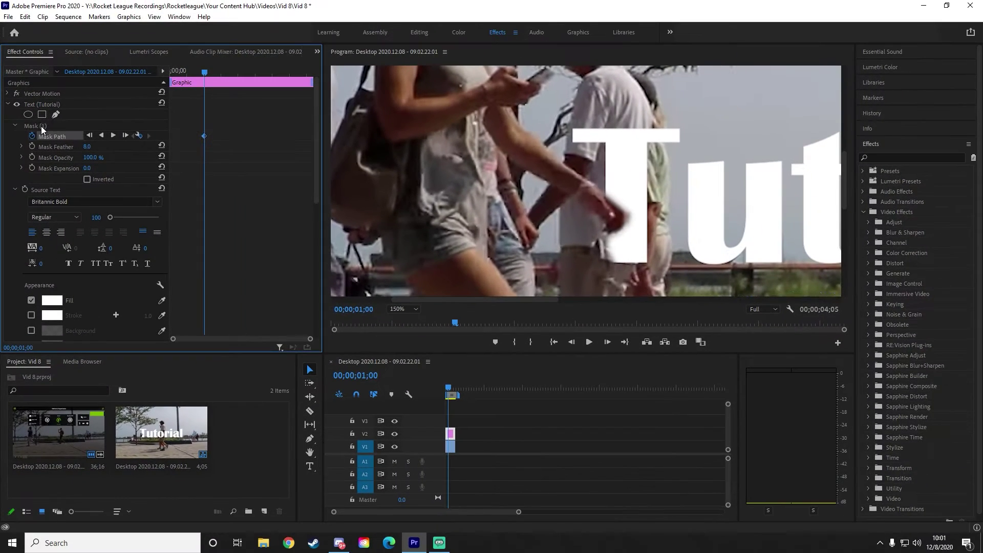
left_click(77, 154)
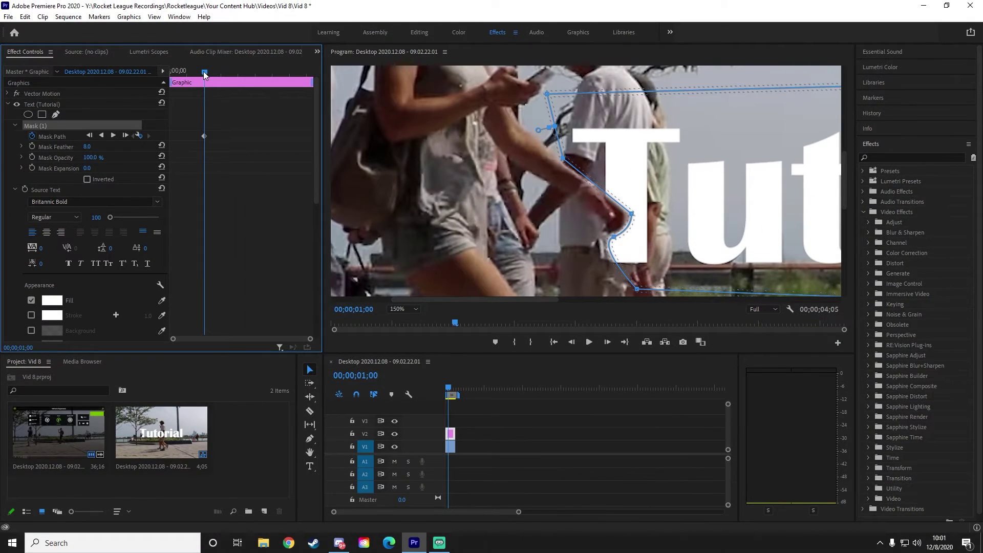
Step slightly back in time from 00;00;01;00 and pull the mask points near the hand back off the T.
left_click_drag(203, 71, 202, 72)
left_click_drag(632, 214, 578, 206)
left_click_drag(614, 238, 584, 243)
Advance to 00;00;01;01 and move the mask points to follow the woman's forearm and hand across the T.
left_click_drag(202, 76, 204, 73)
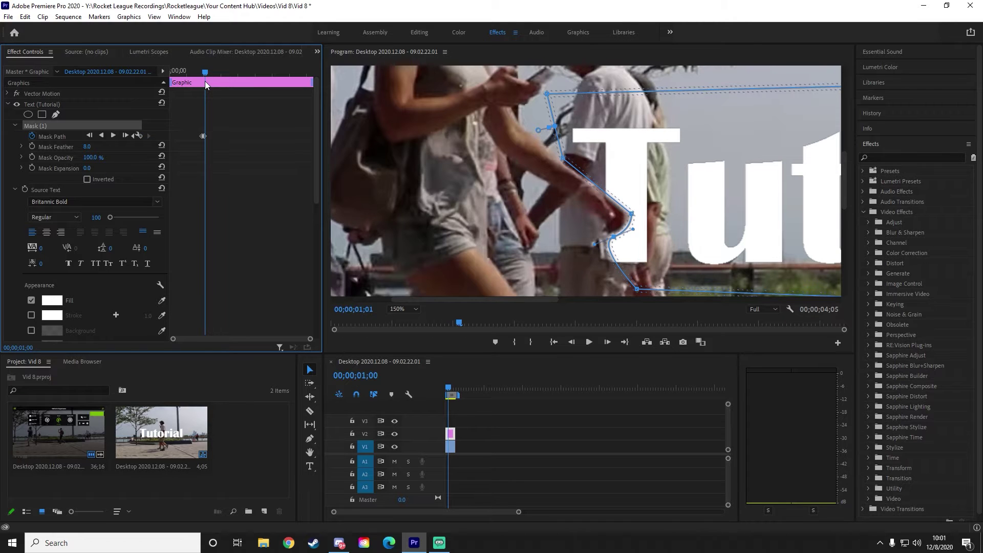
key("Right")
left_click_drag(632, 215, 656, 190)
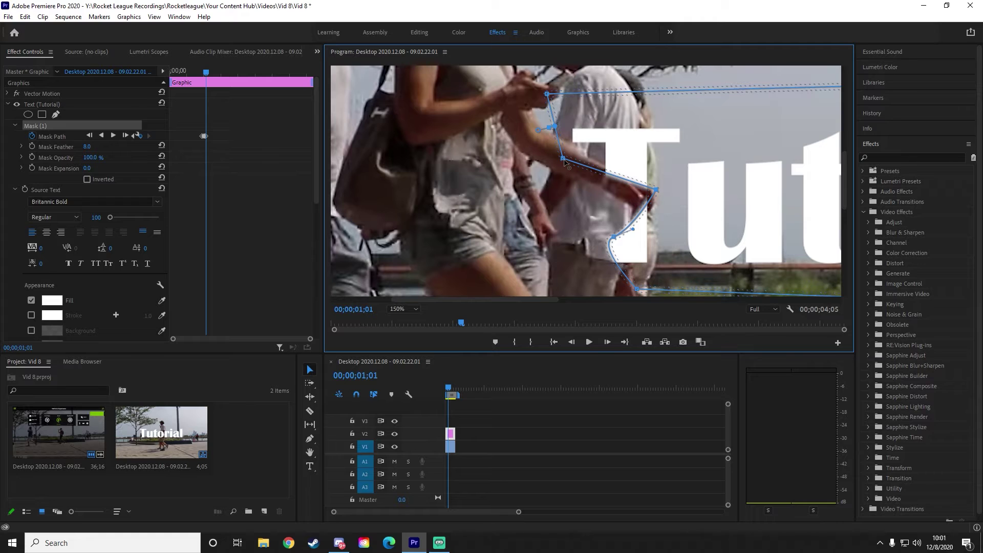
left_click_drag(565, 161, 575, 150)
left_click_drag(614, 240, 643, 224)
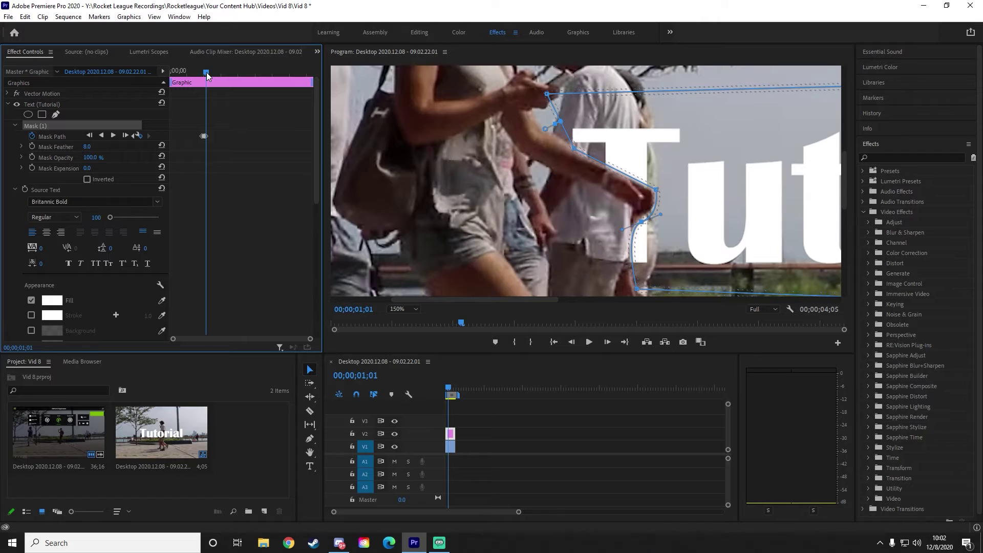
Advance to 00;00;01;03 and reposition the mask points at the fingertips, forearm and lower corner to follow the arm.
left_click(207, 72)
left_click_drag(659, 192, 685, 177)
key("Right")
left_click(642, 223)
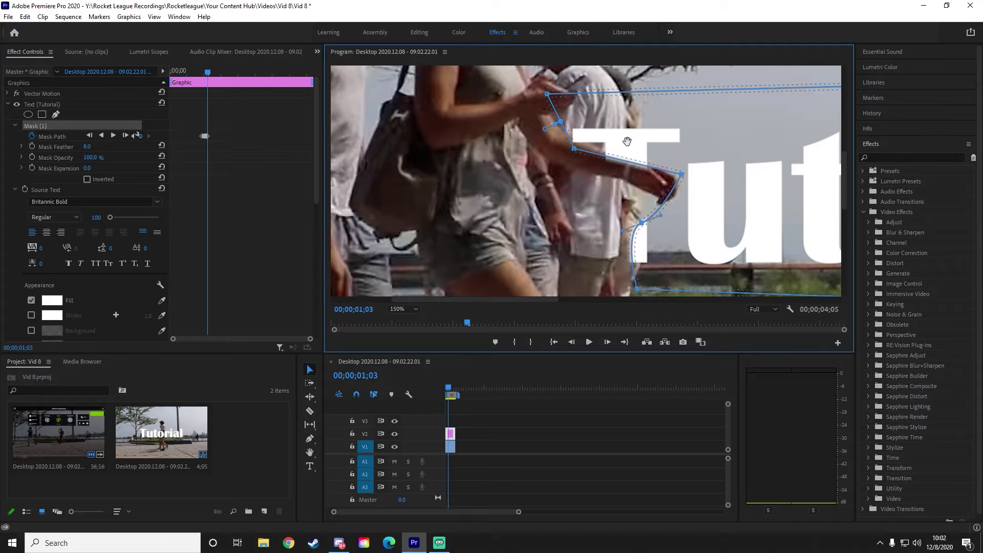
left_click_drag(574, 149, 580, 138)
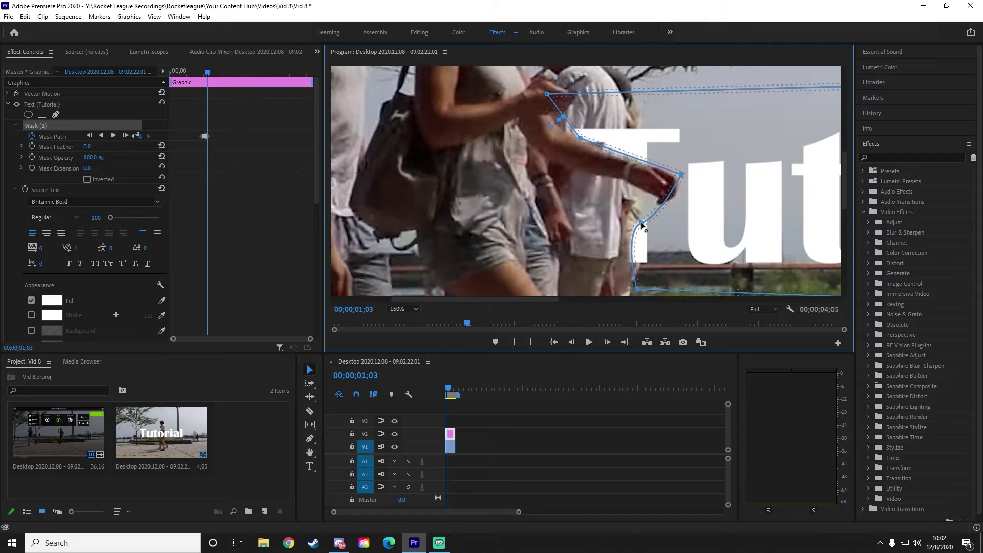
left_click_drag(637, 291, 592, 279)
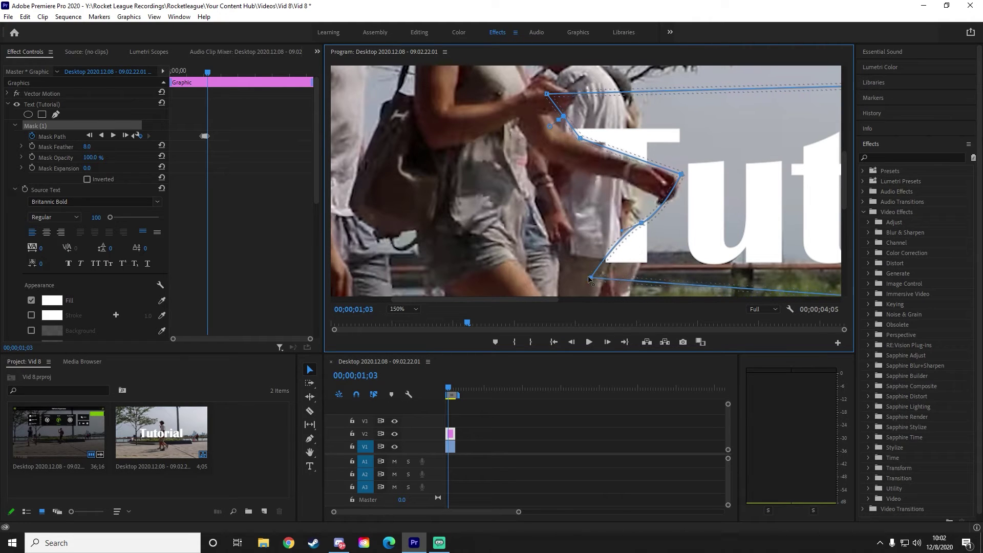
left_click_drag(642, 224, 709, 217)
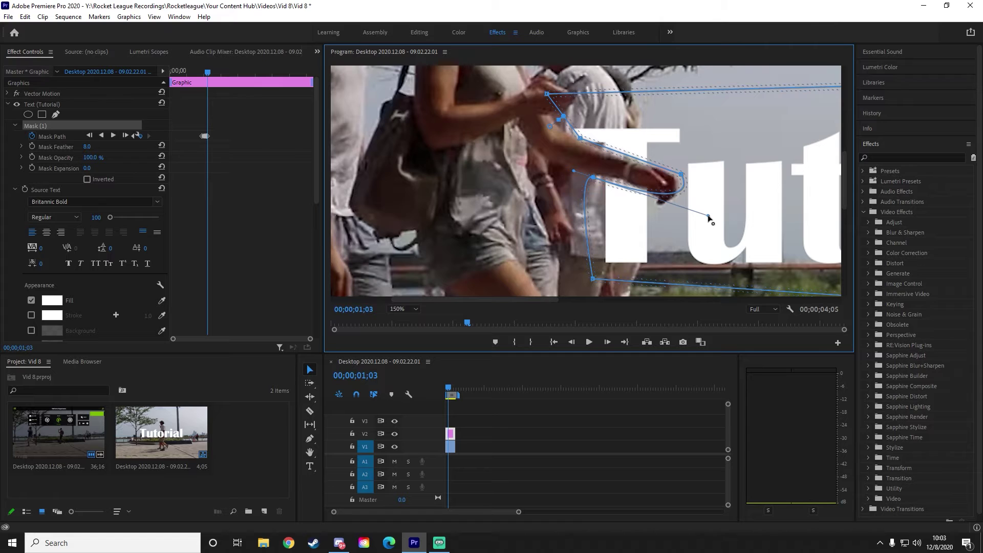
key("ctrl+z")
key("ctrl+z")
key("ctrl+z")
key("ctrl+z")
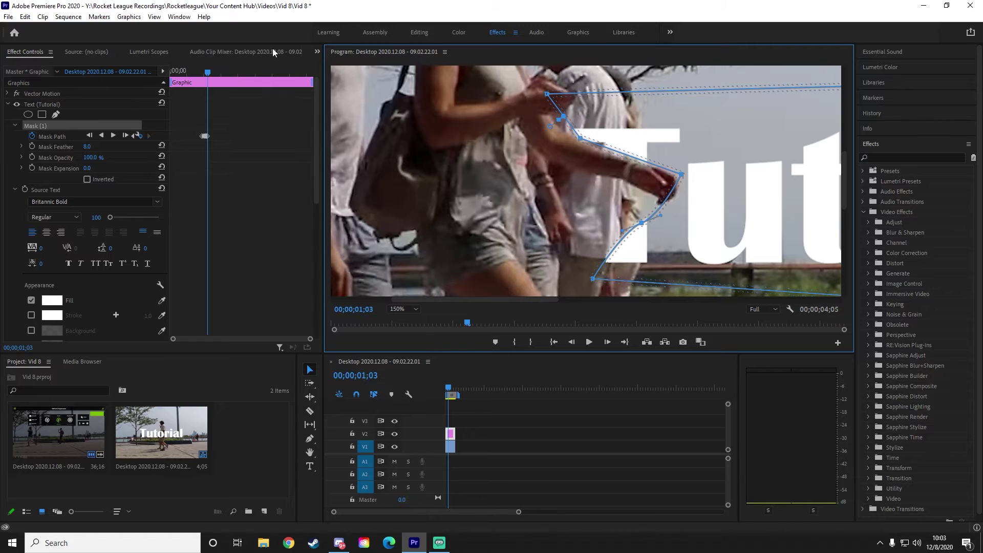
Advance to 00;00;01;04 and fit the mask points around the woman's hand and forearm between the T and u.
key("Right")
left_click_drag(681, 176, 704, 166)
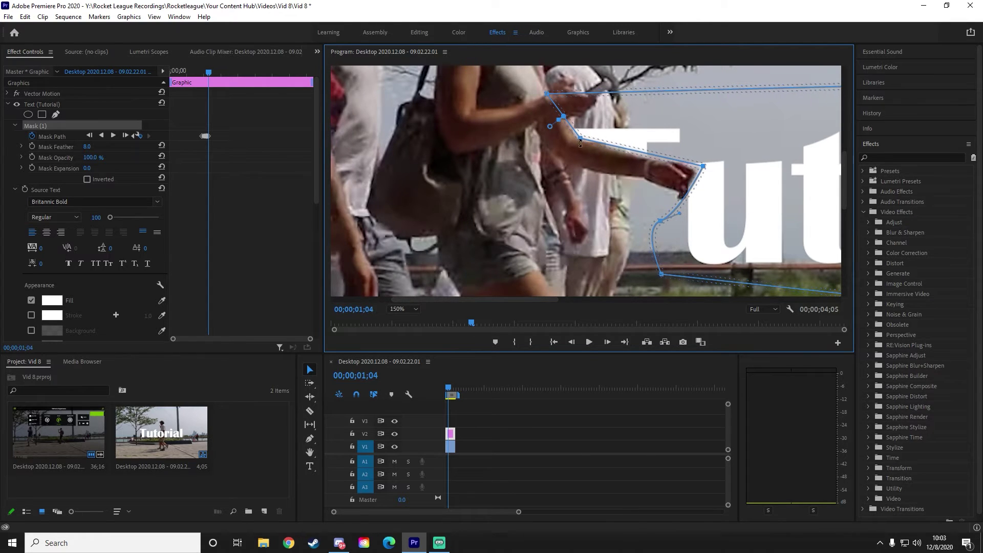
left_click_drag(580, 140, 588, 136)
left_click_drag(661, 220, 684, 207)
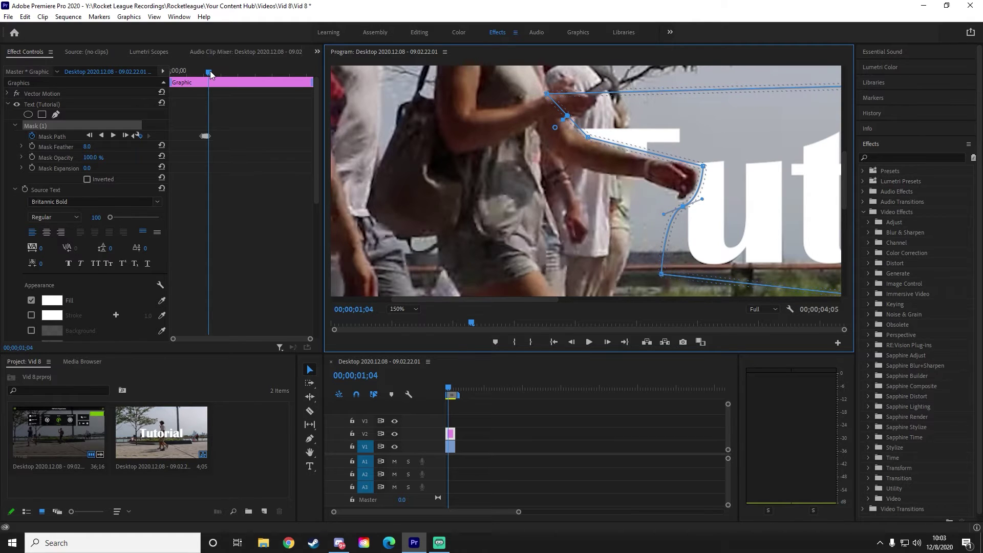
Continue reshaping the mask path frame by frame behind the passing arm across the remaining letters, up to 00;00;02;15.
left_click_drag(515, 299, 560, 300)
mouse_move(845, 183)
left_mouse_down()
mouse_move(845, 198)
mouse_move(843, 184)
left_mouse_up()
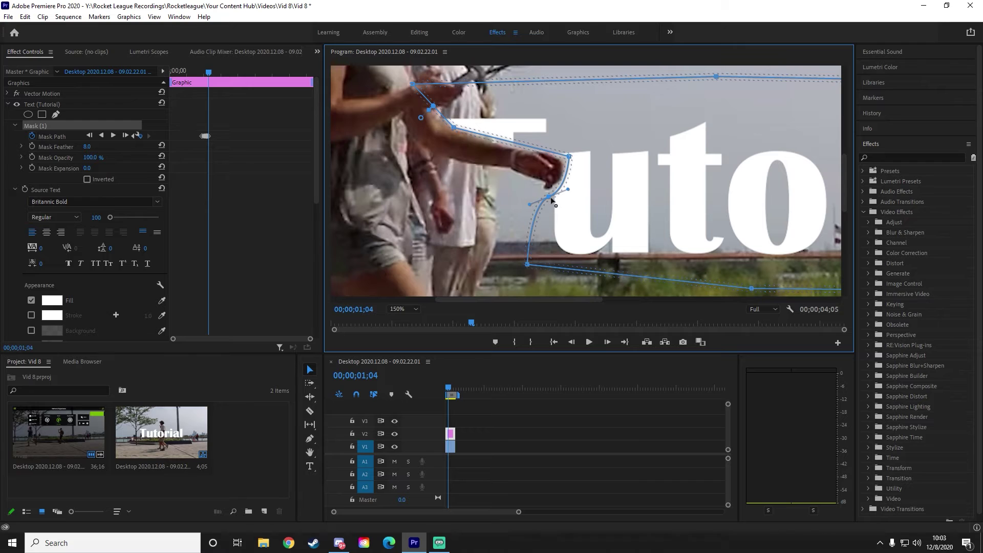
left_click(210, 70)
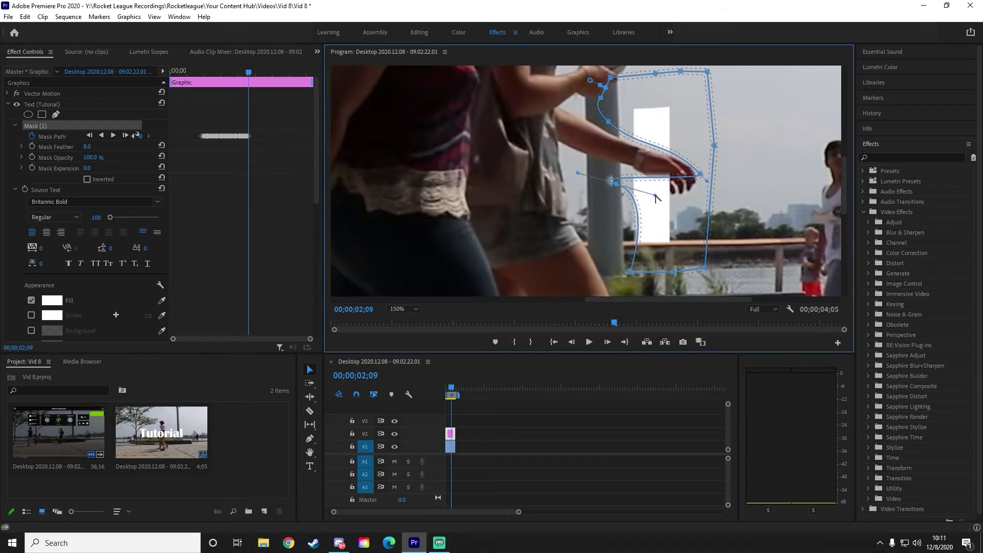
left_click_drag(672, 125, 689, 127)
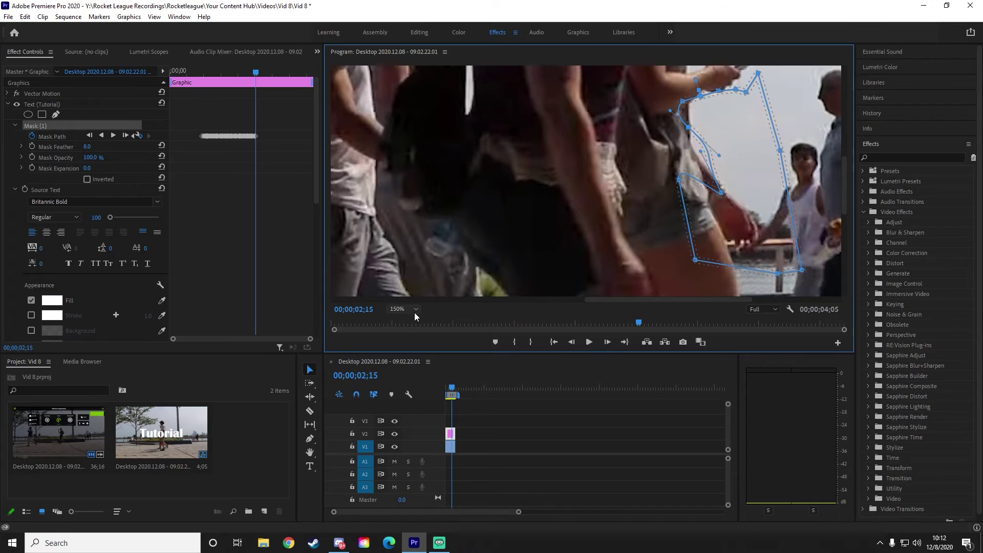
Fit the whole frame in the preview and play the sequence from the beginning to check the text wipe.
left_click(414, 309)
left_click(394, 323)
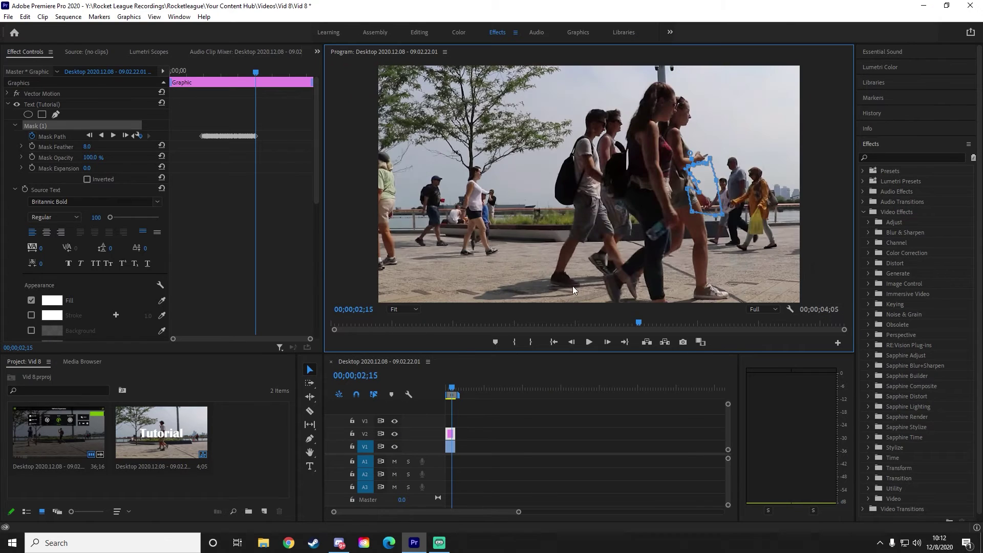
key("Home")
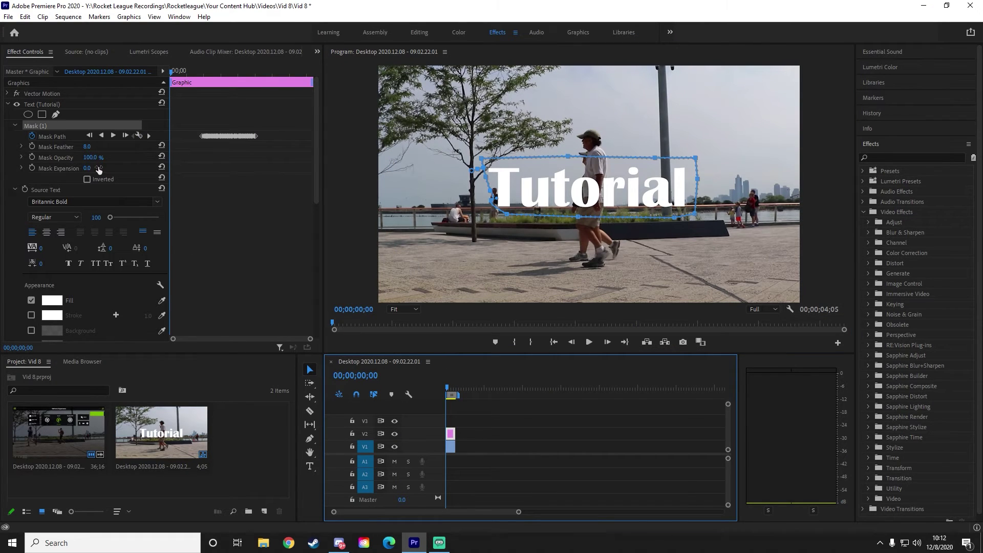
left_click(270, 369)
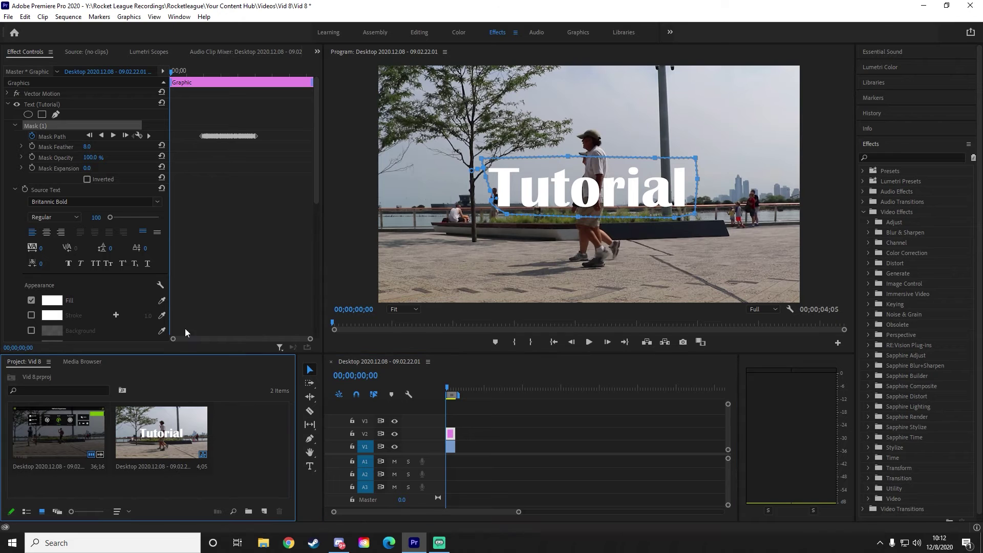
left_click(56, 152)
left_click(447, 374)
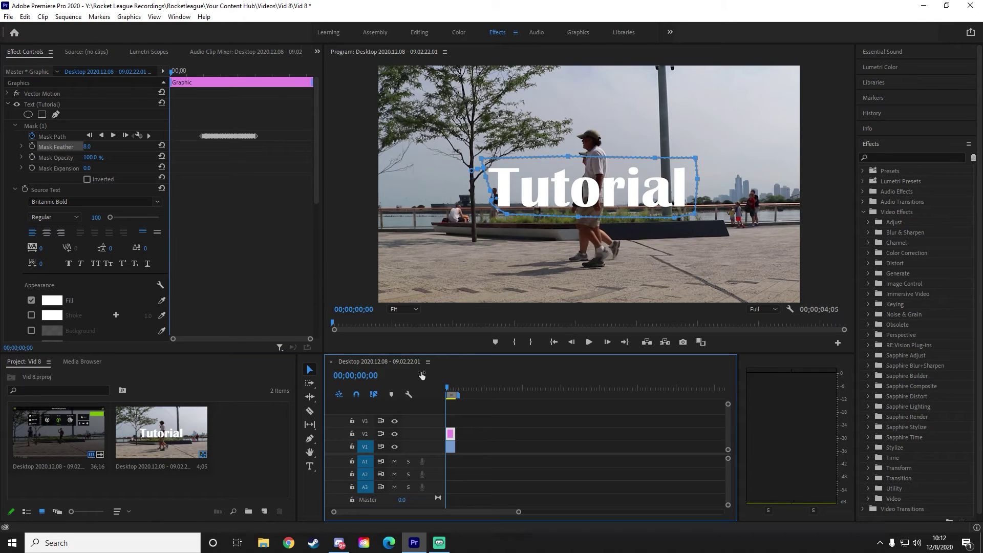
key("space")
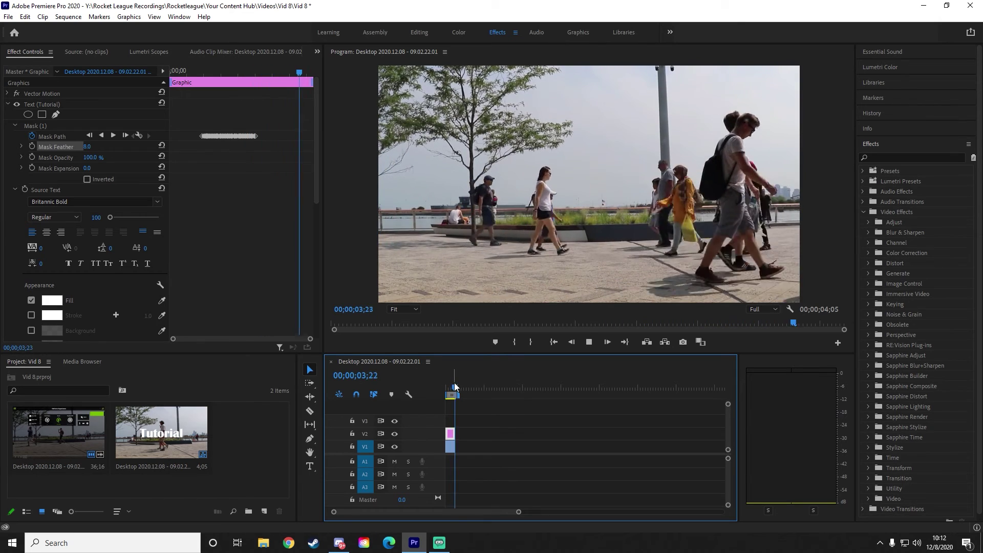
Replay the wipe, pausing at 00;00;01;21 and 00;00;02;05, and examine the mask edge around the last letters at 150% zoom.
left_click(448, 388)
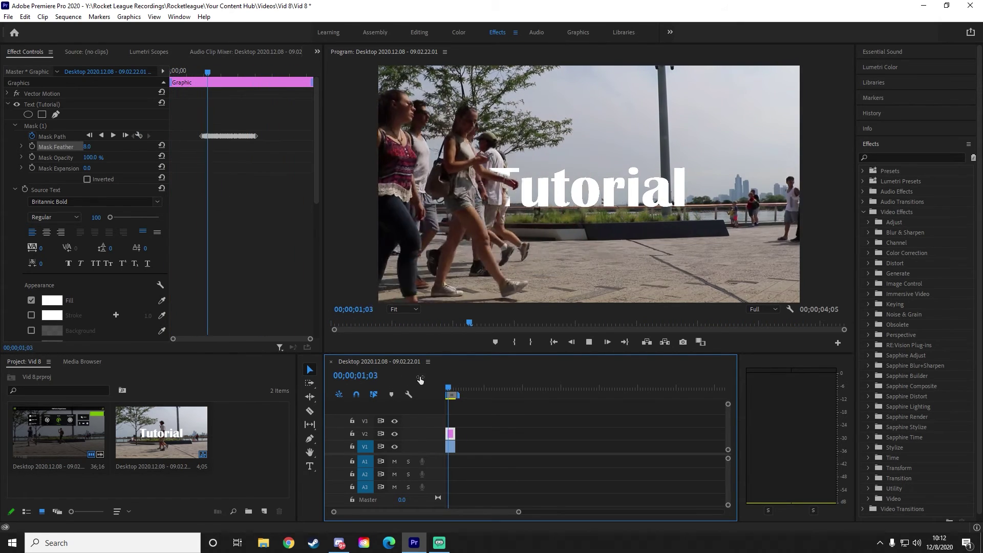
key("space")
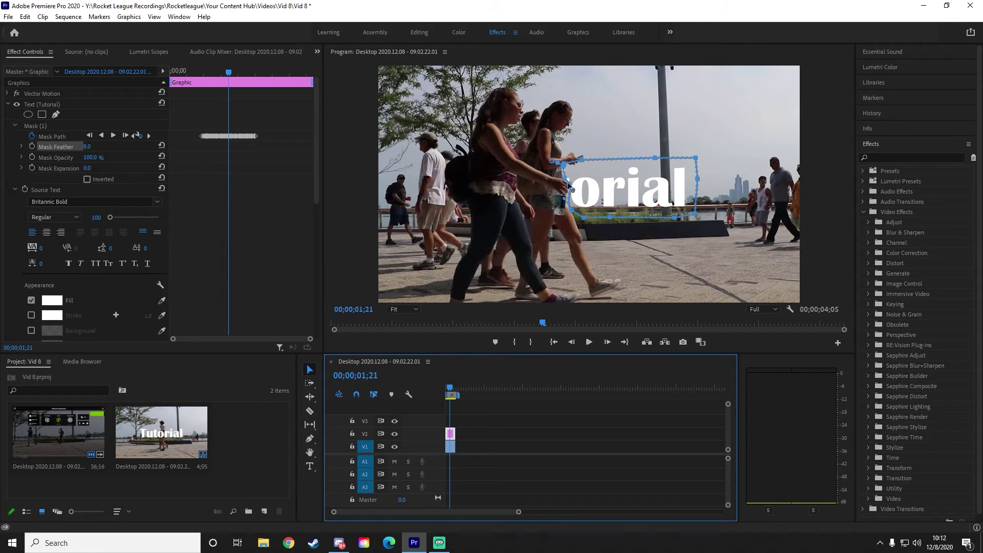
key("space")
key("space")
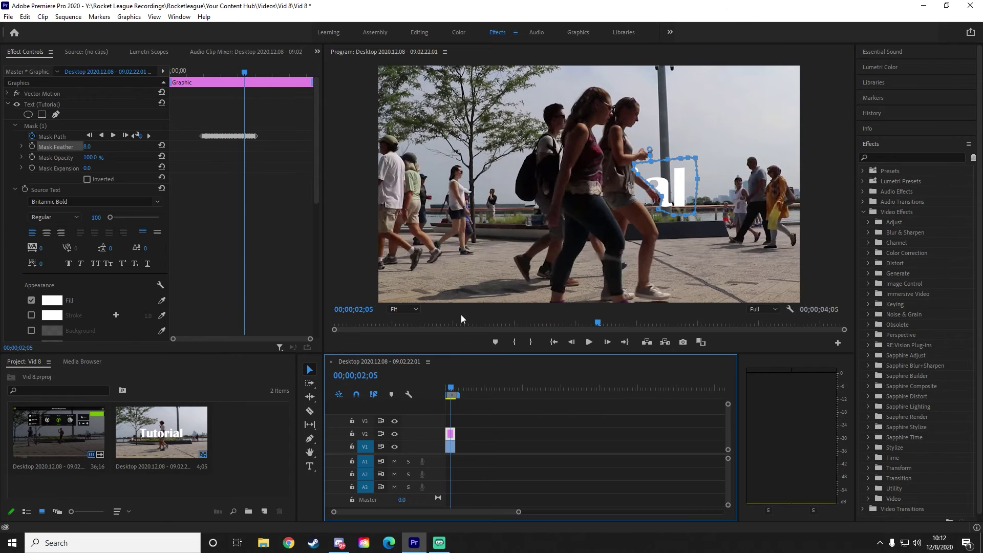
left_click(413, 311)
left_click(410, 384)
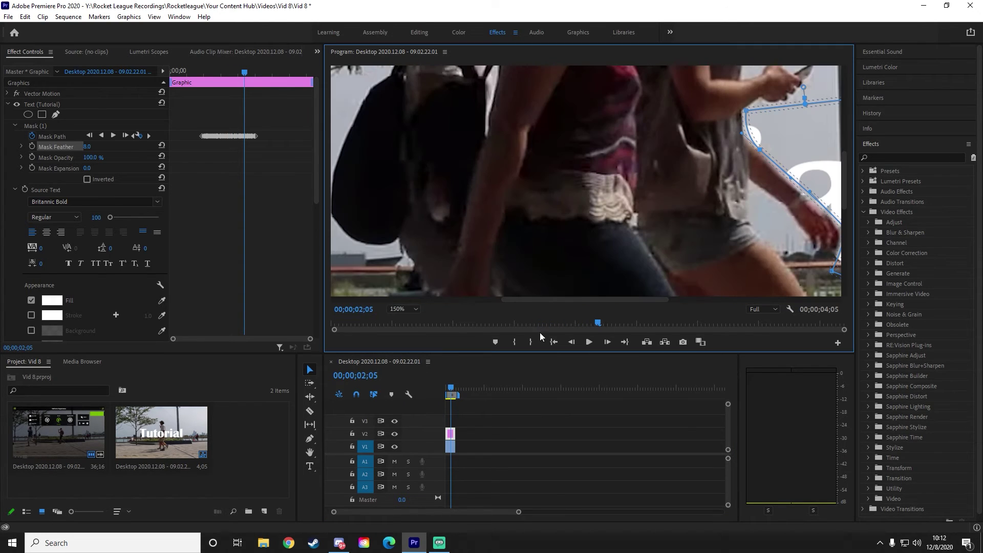
left_click_drag(591, 300, 683, 300)
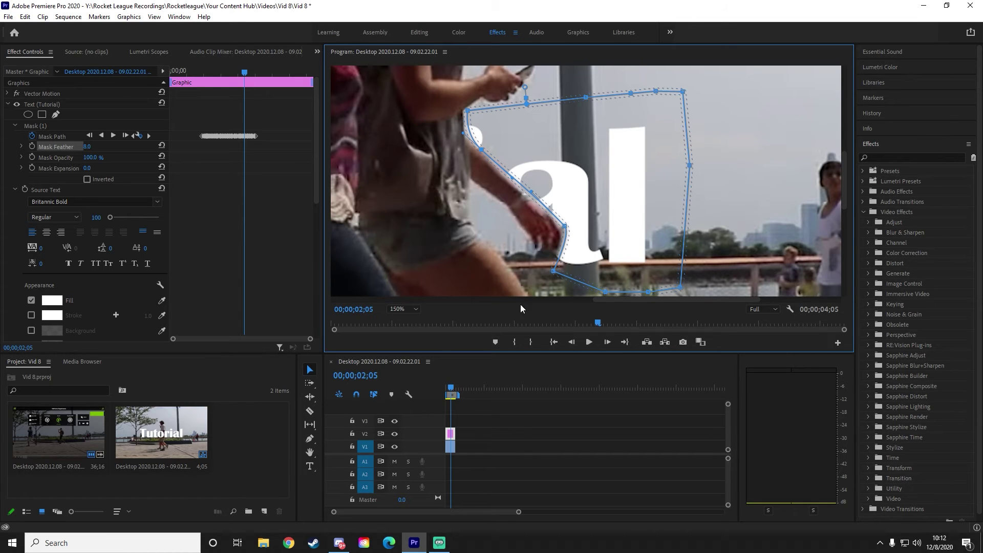
Return to 00;00;00;00 and invert Mask (1) on the Tutorial text.
left_click(447, 389)
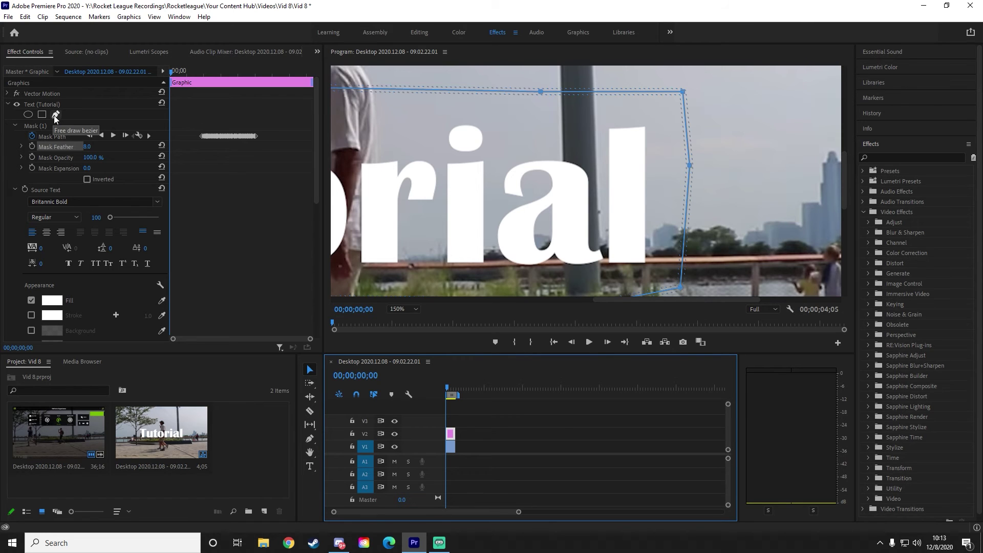
left_click(85, 179)
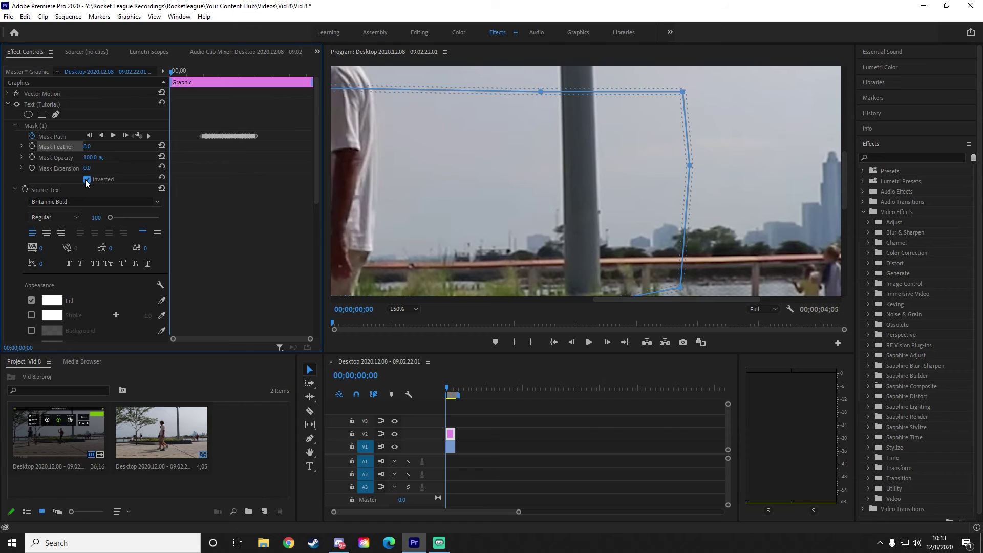